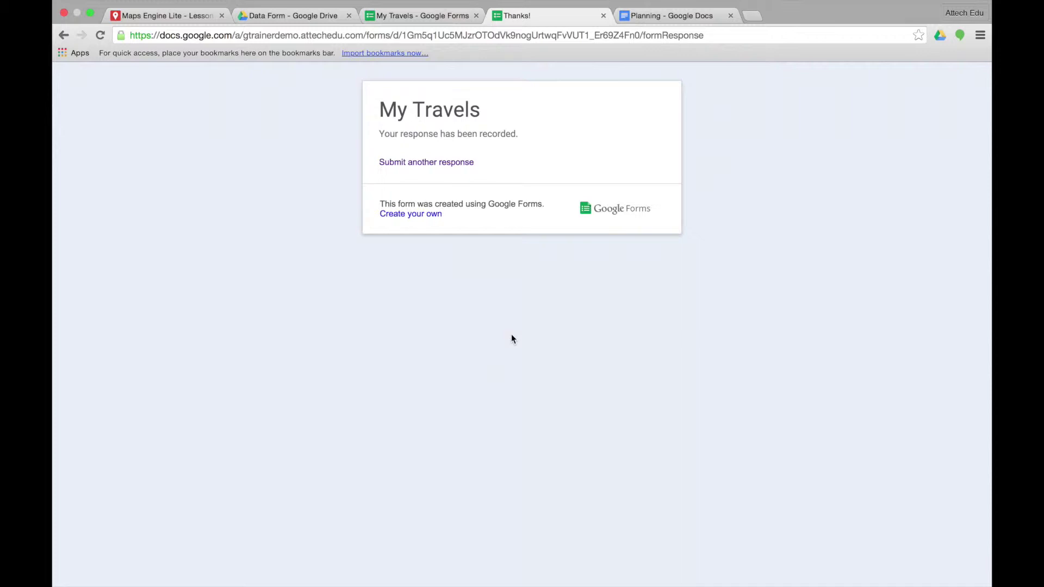
# Open the My Travels form's responses spreadsheet from the form editor.
pyautogui.click(426, 16)
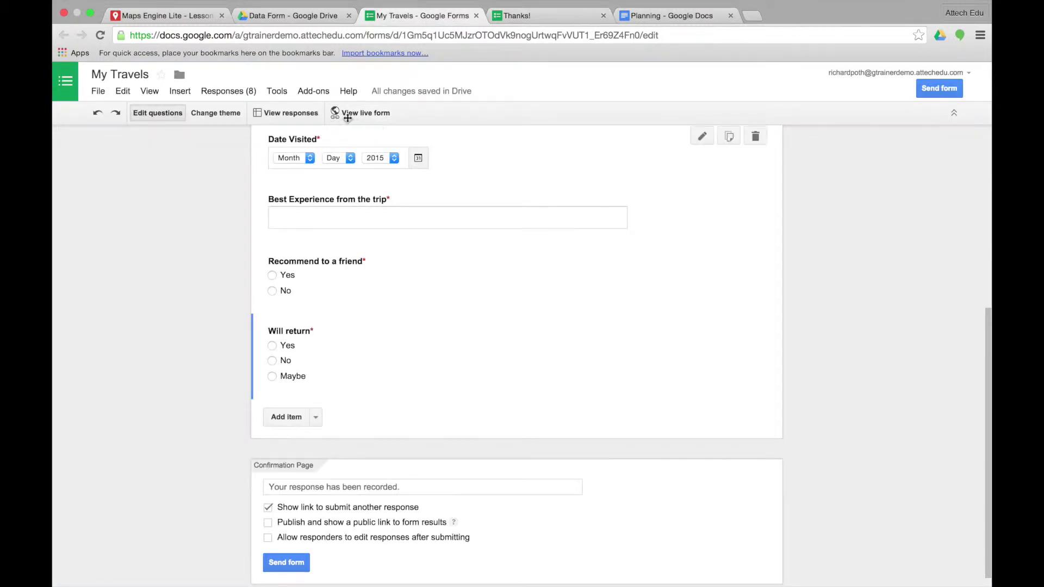
pyautogui.click(283, 116)
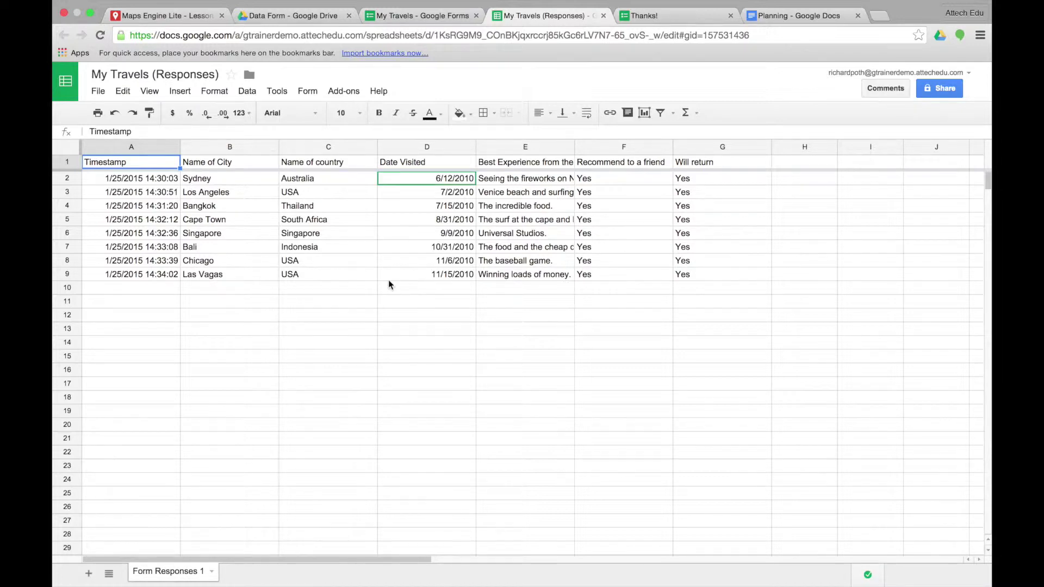
pyautogui.click(427, 205)
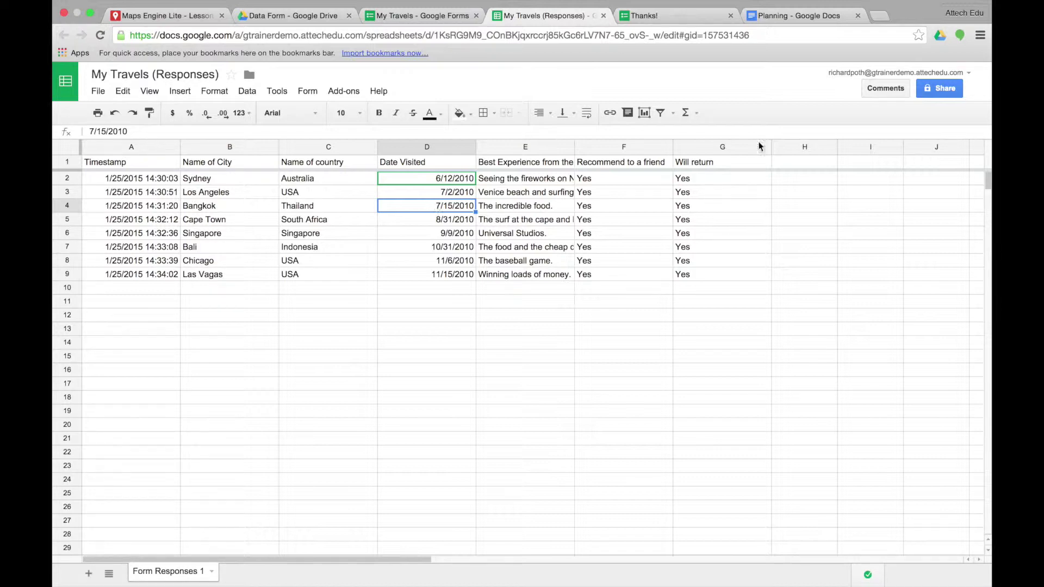
# Enter the column heading 'Date Visted Long' in H1.
pyautogui.click(788, 161)
pyautogui.write('Datre')
pyautogui.press('BackSpace')
pyautogui.press('BackSpace')
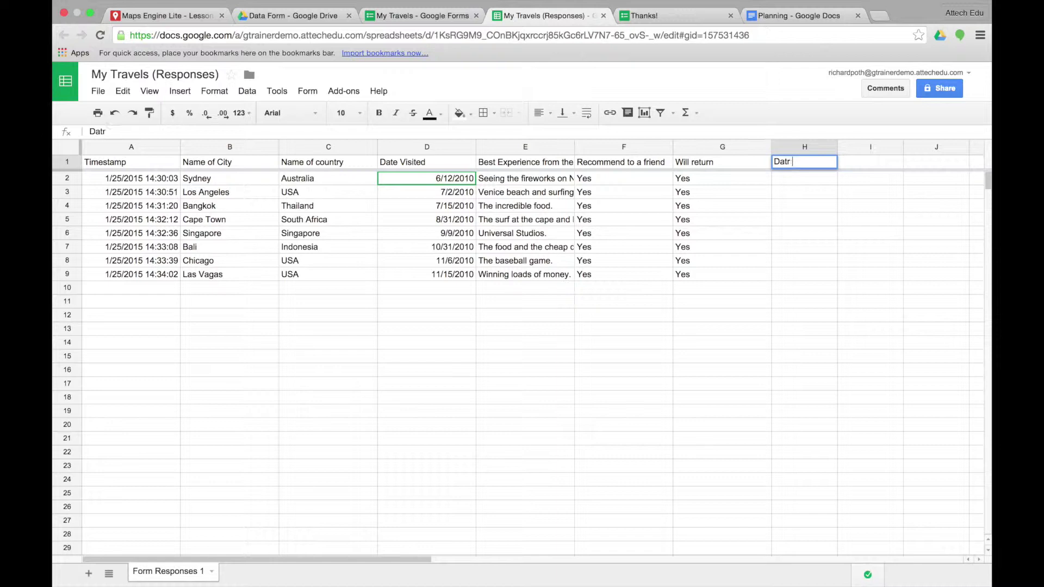
pyautogui.write('e Visted Long')
# Enter =text(D2,"dddd dd mmmm yyyy") in H2 to show D2 as a long date.
pyautogui.click(802, 183)
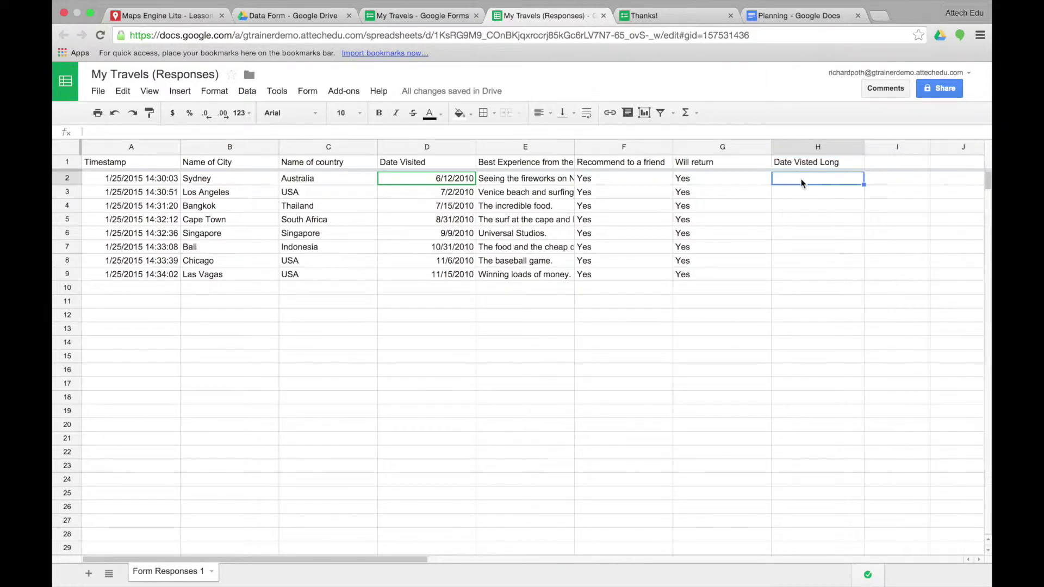
pyautogui.write('=')
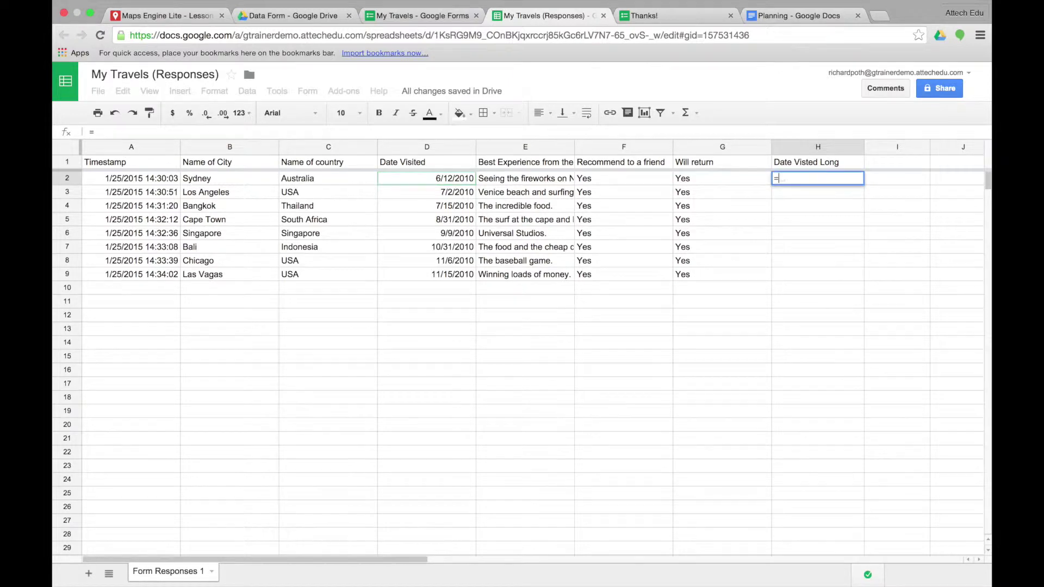
pyautogui.write('text')
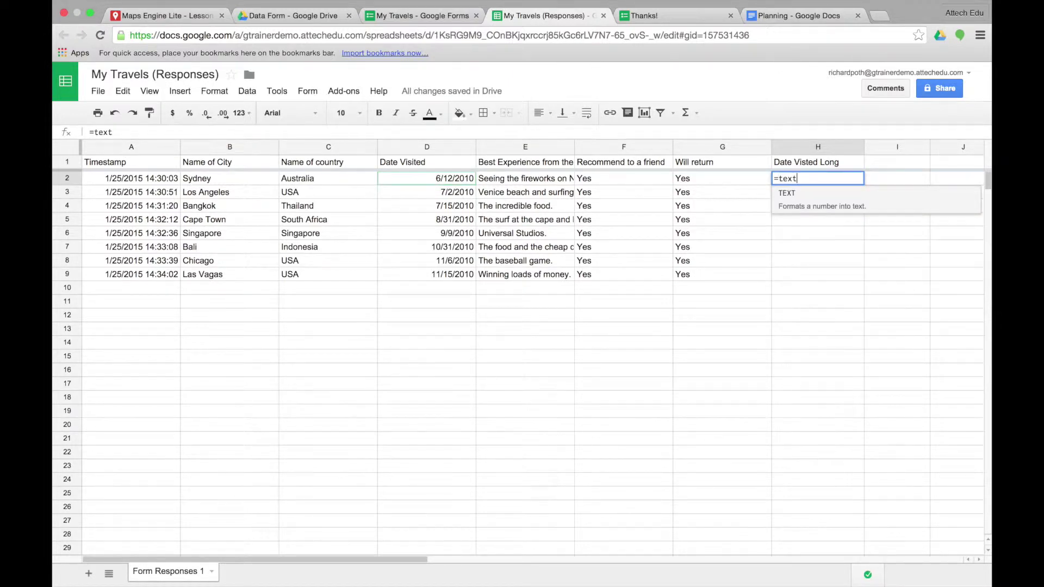
pyautogui.write('(')
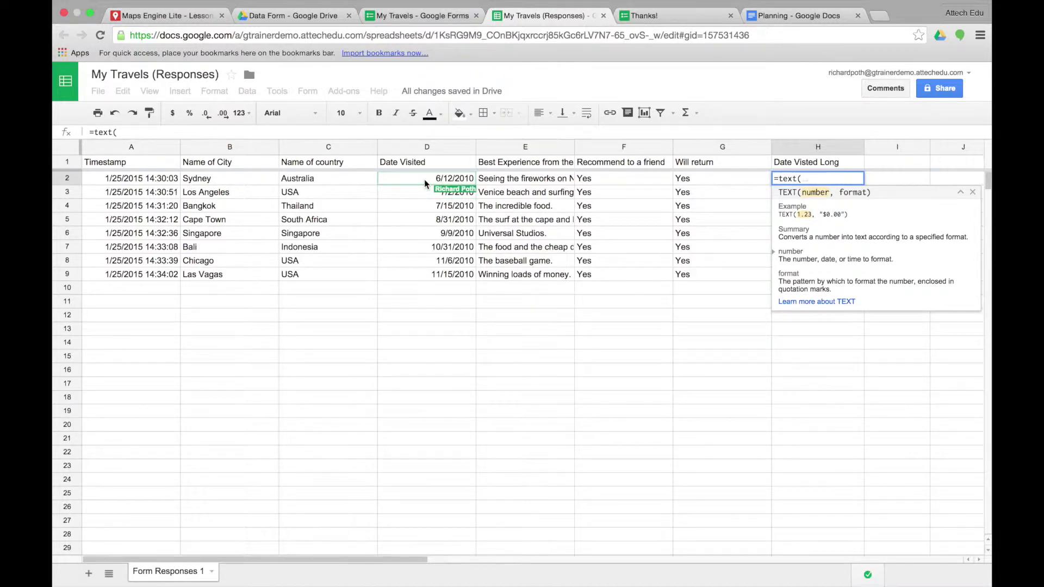
pyautogui.click(425, 184)
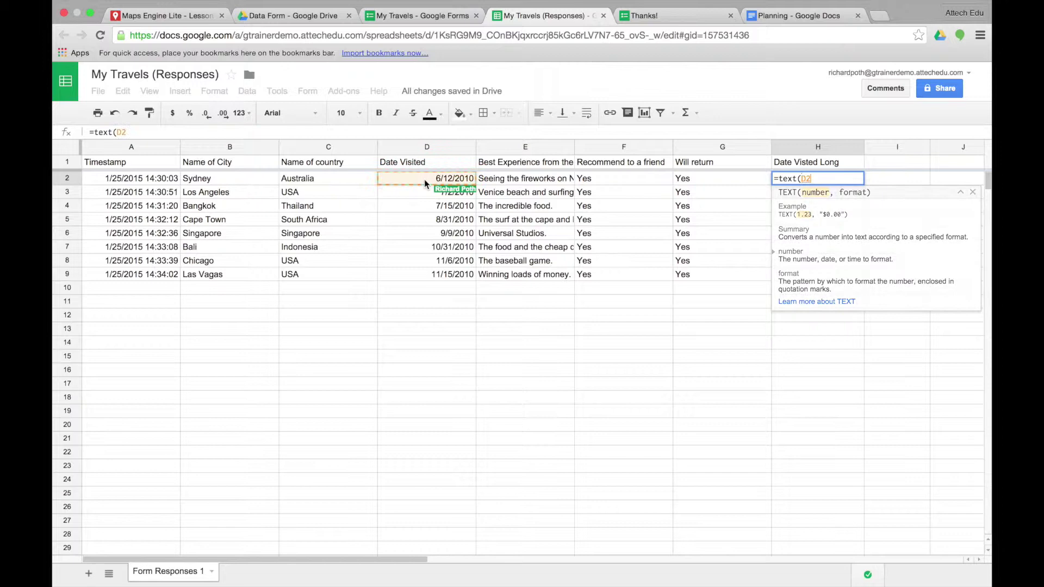
pyautogui.write(',"')
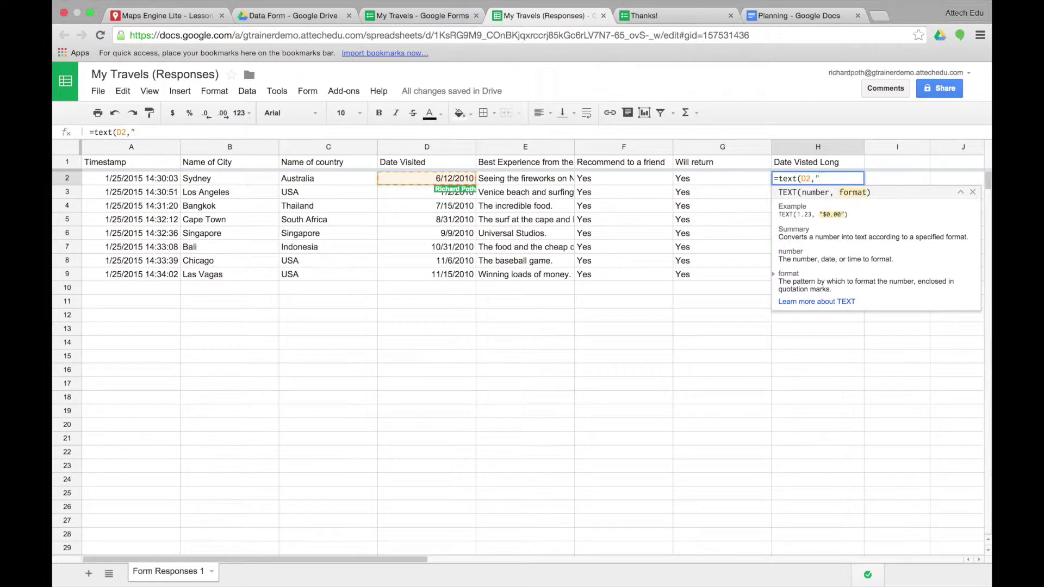
pyautogui.write('ddd')
pyautogui.write('d')
pyautogui.write('dd mmmm')
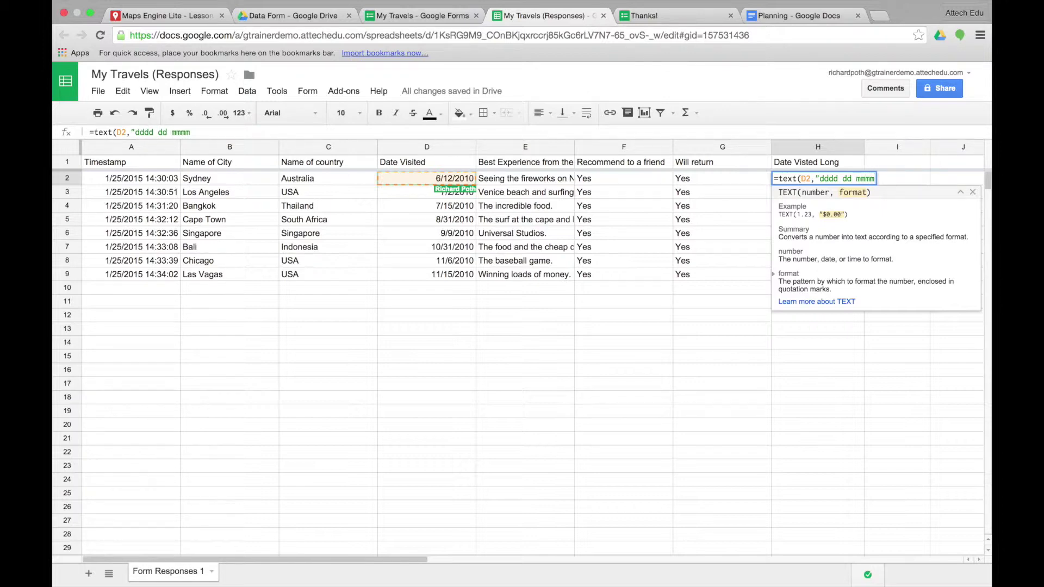
pyautogui.press('BackSpace')
pyautogui.write('m yyyy")')
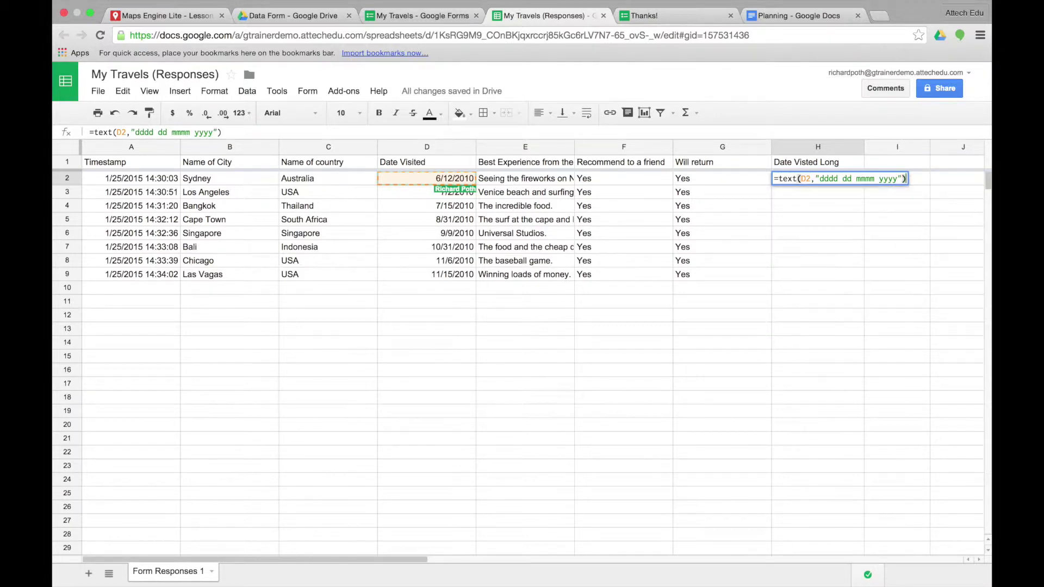
pyautogui.press('Return')
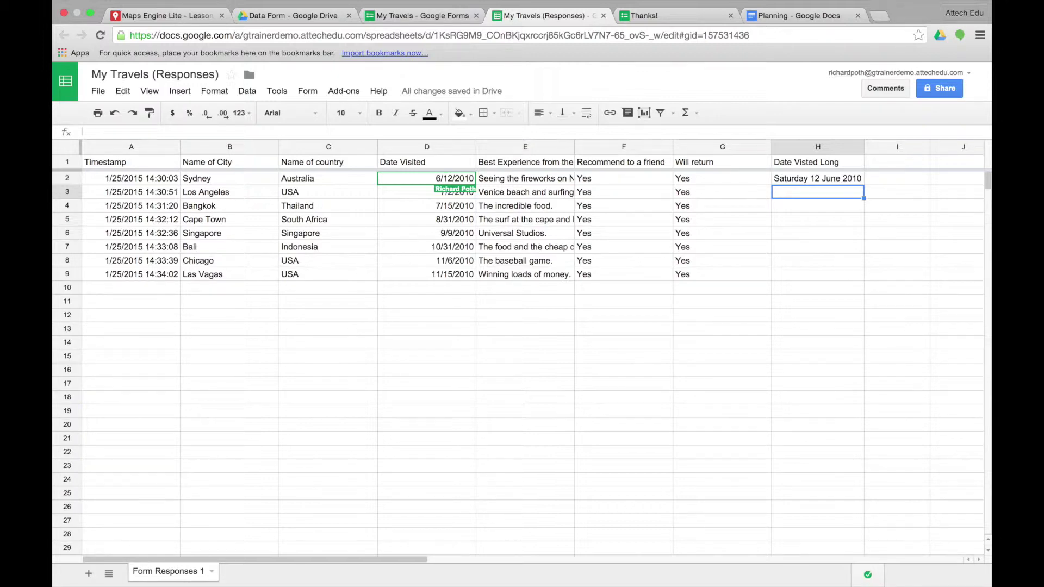
# Fill the H2 long-date formula down through H9 and widen column H to fit.
pyautogui.click(831, 180)
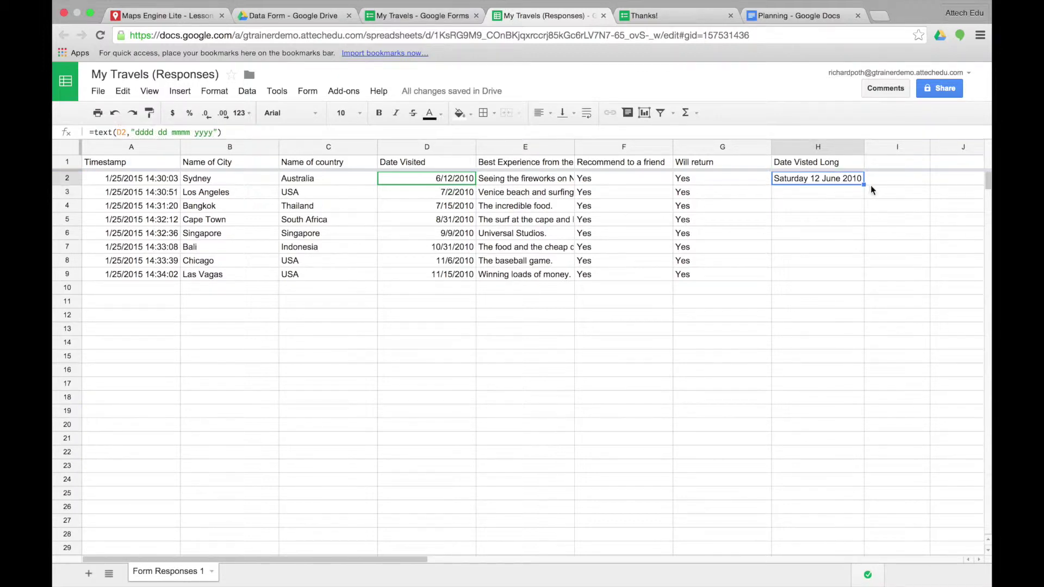
pyautogui.moveTo(864, 185); pyautogui.dragTo(849, 275)
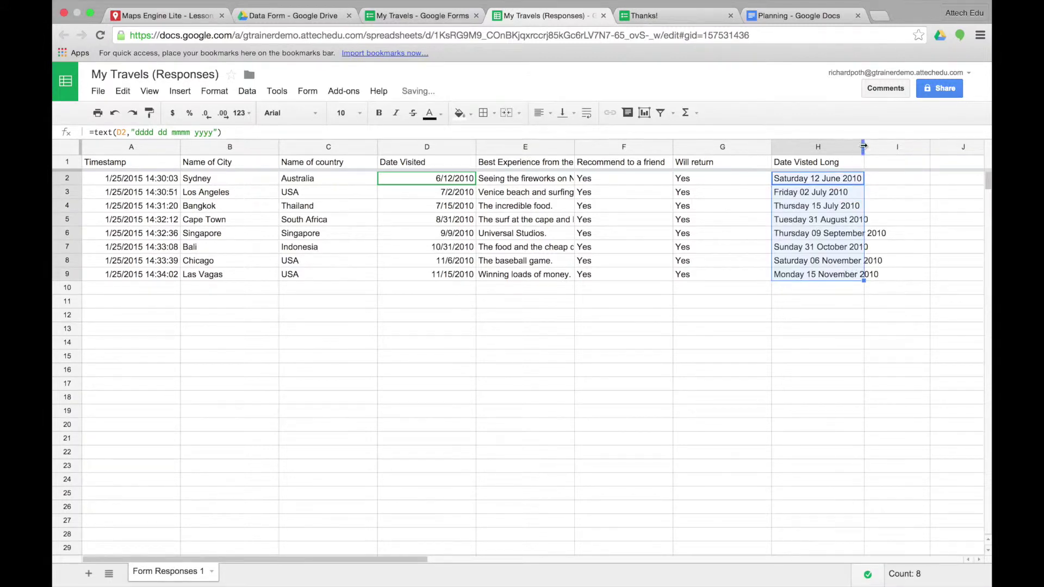
pyautogui.moveTo(863, 146); pyautogui.dragTo(900, 146)
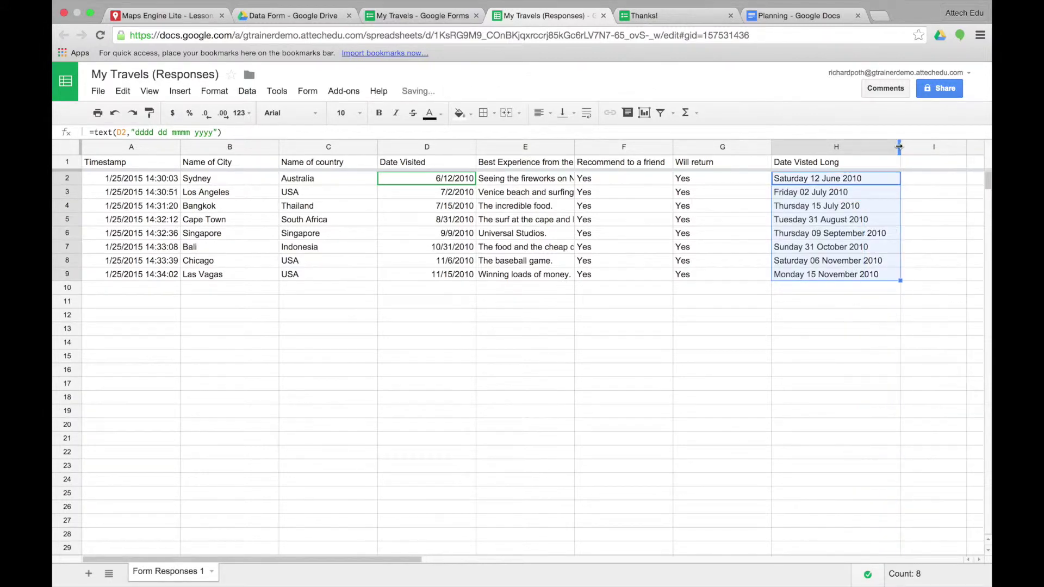
pyautogui.click(821, 273)
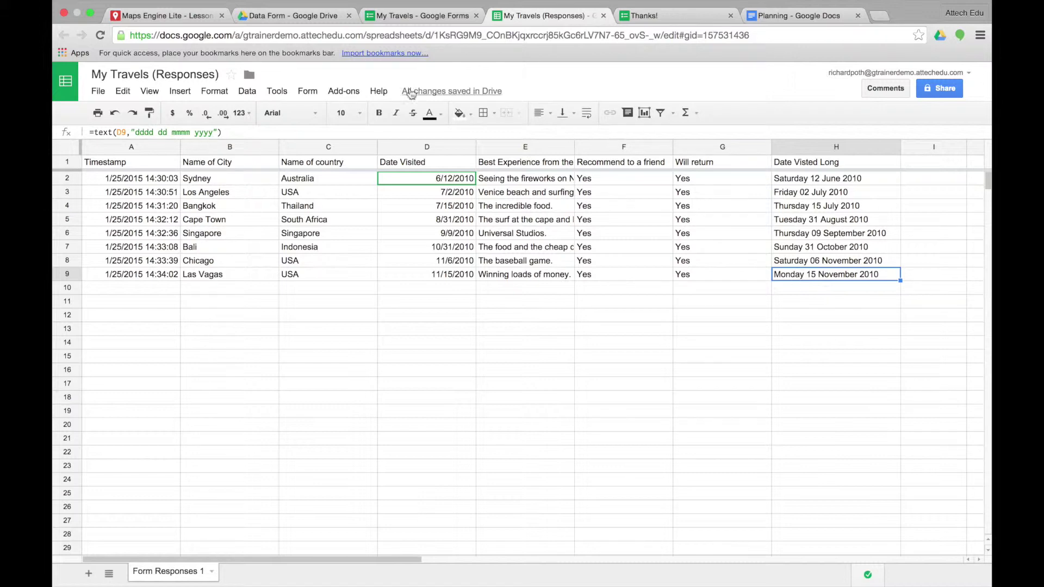
# Search the add-ons gallery for 'copydown', confirm it's installed, and close the gallery.
pyautogui.click(340, 92)
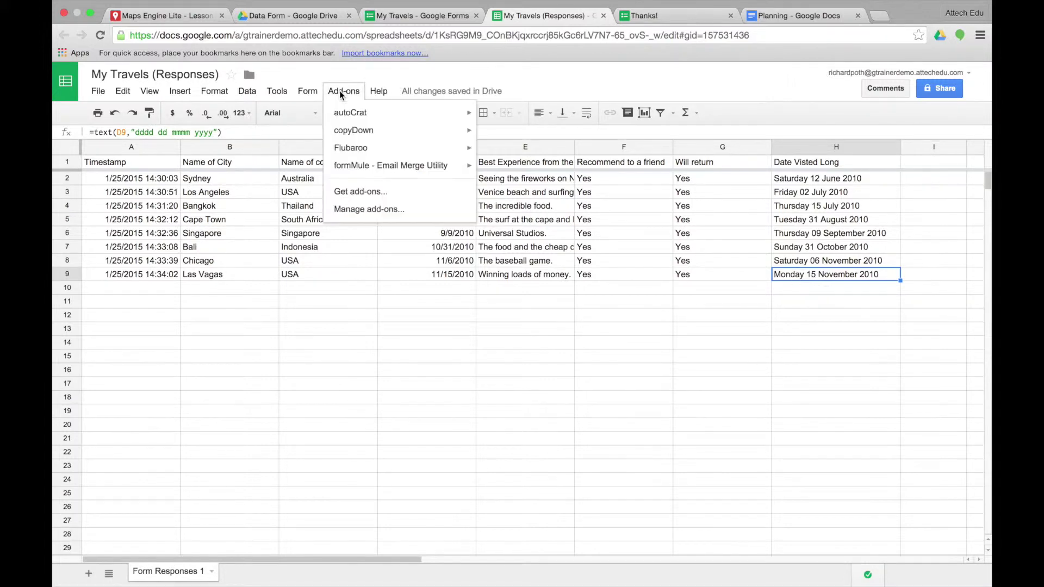
pyautogui.click(381, 193)
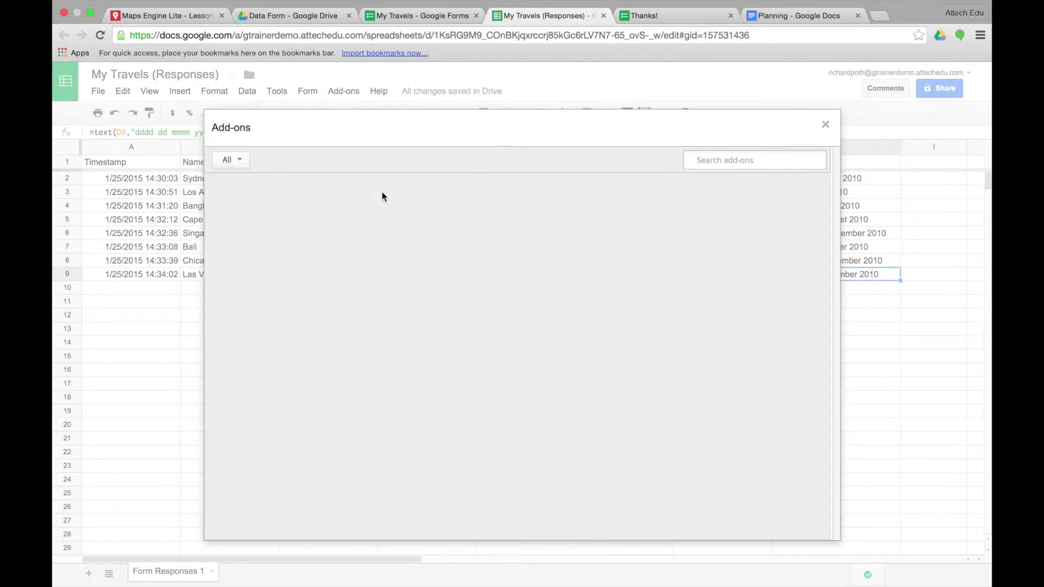
pyautogui.write('cop')
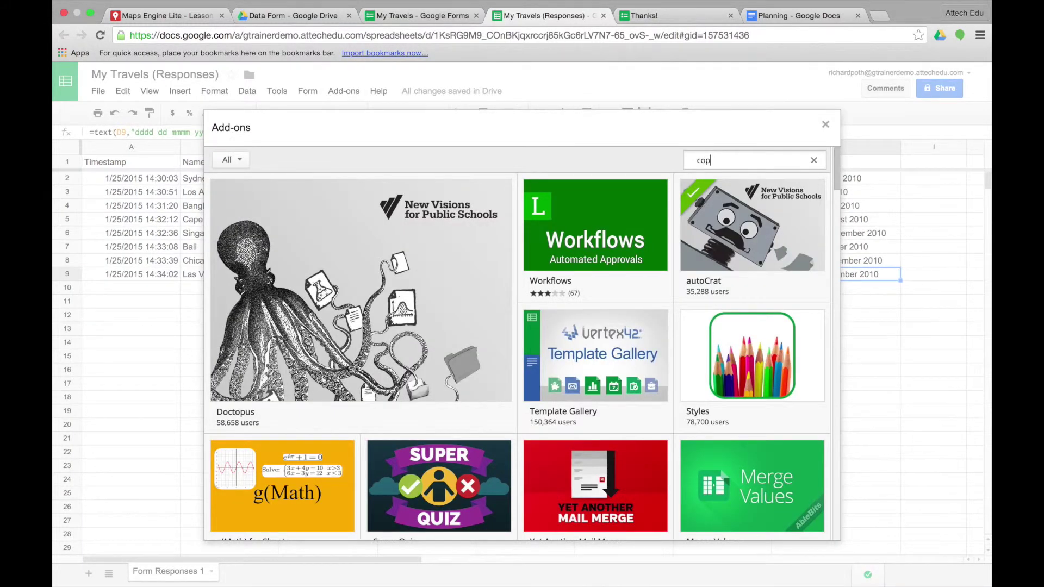
pyautogui.write('ydown')
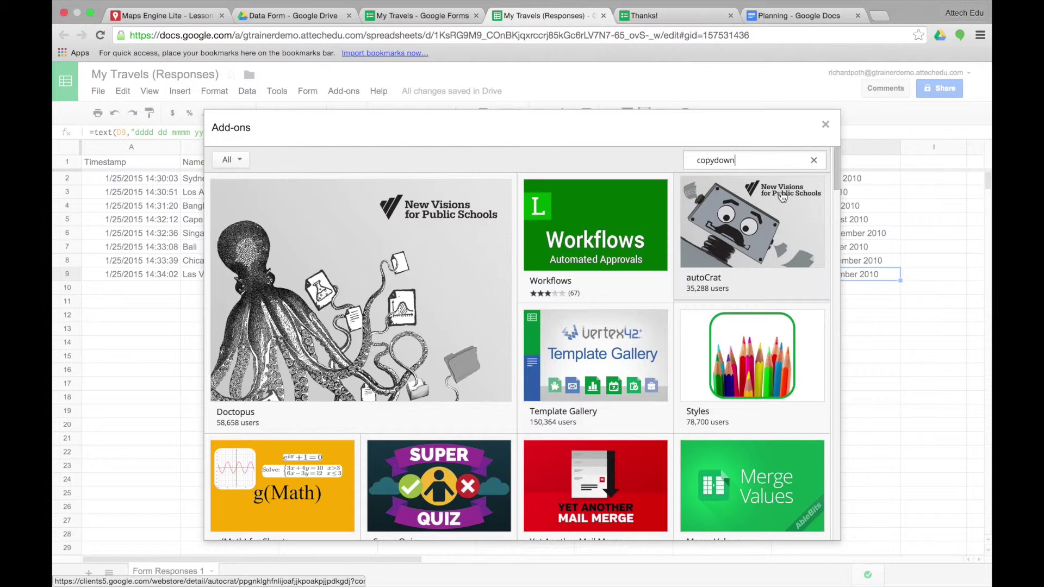
pyautogui.press('Return')
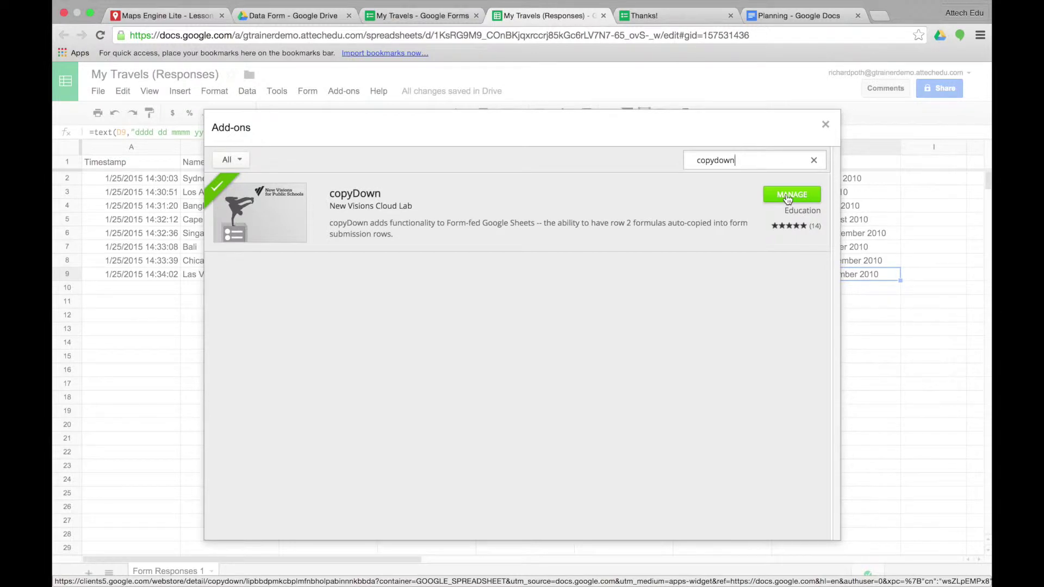
pyautogui.click(825, 125)
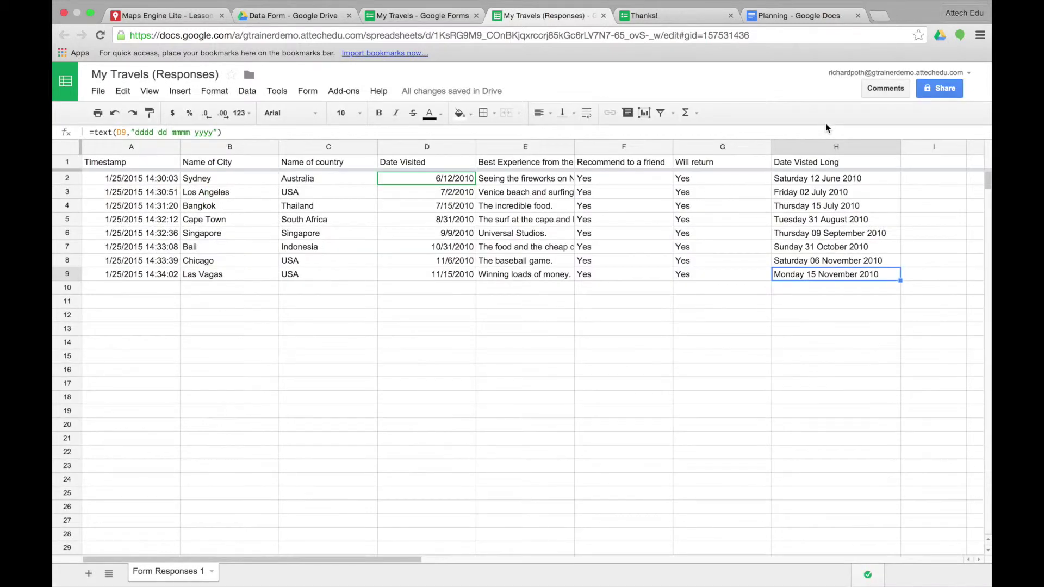
# Switch copyDown on with row 2 as the formula row and save its settings.
pyautogui.click(341, 92)
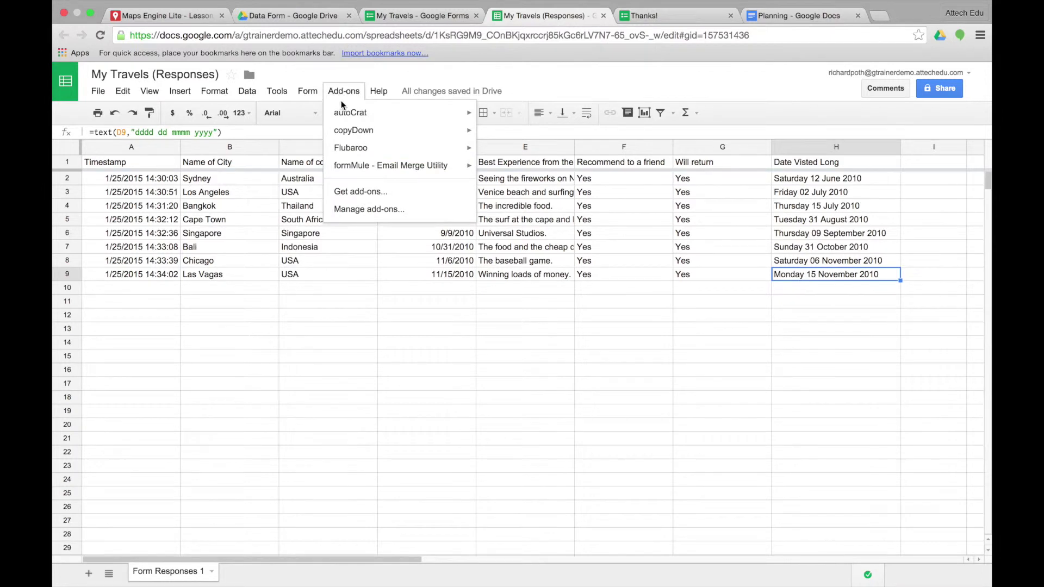
pyautogui.moveTo(354, 134)
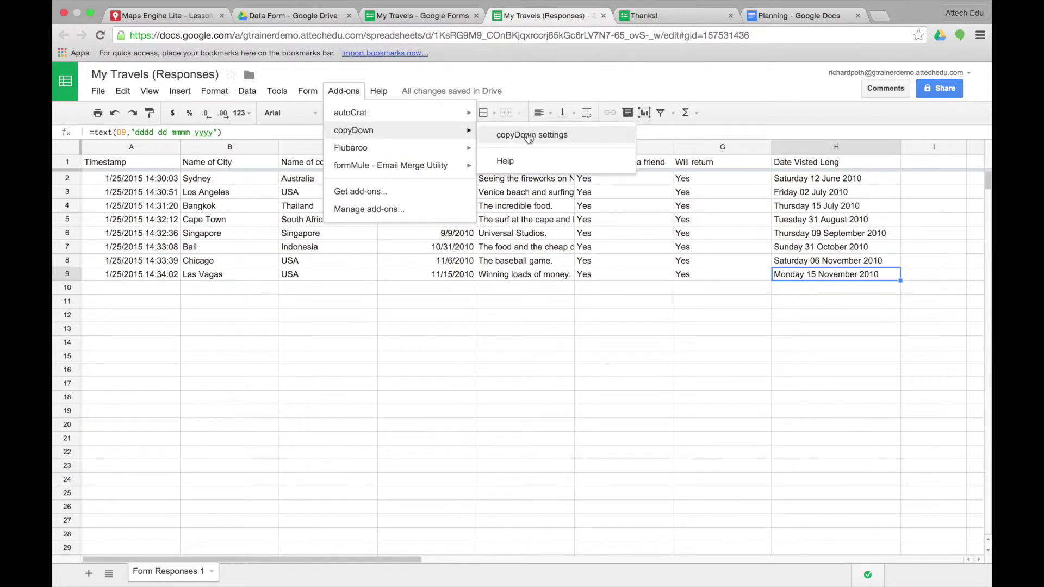
pyautogui.click(529, 137)
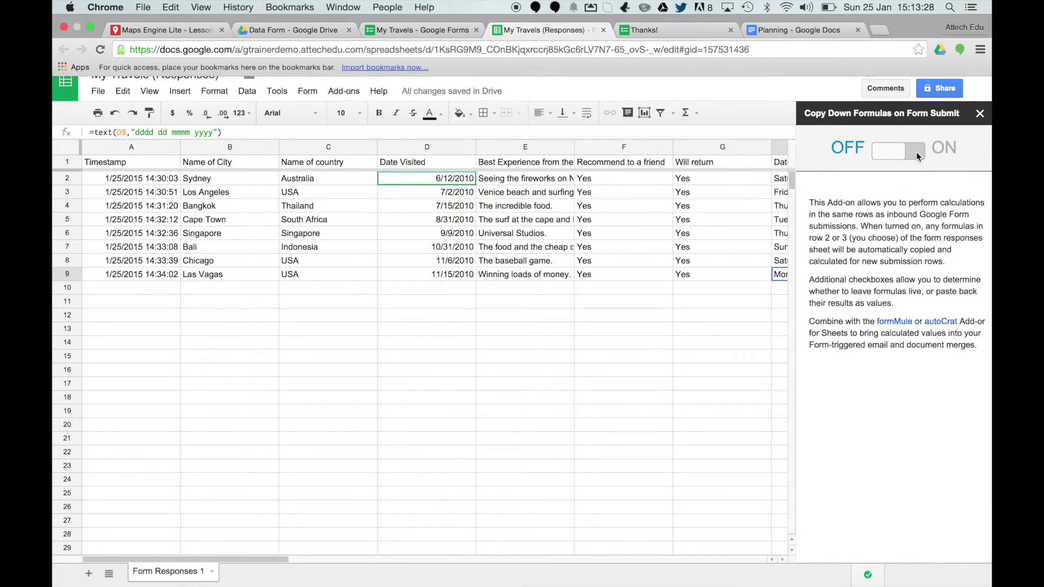
pyautogui.click(915, 152)
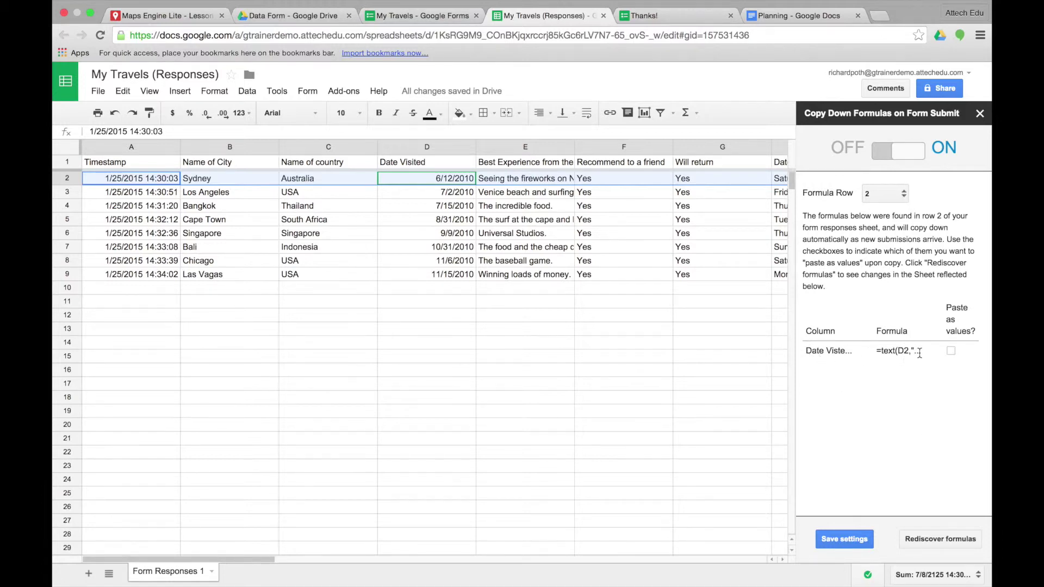
pyautogui.click(845, 541)
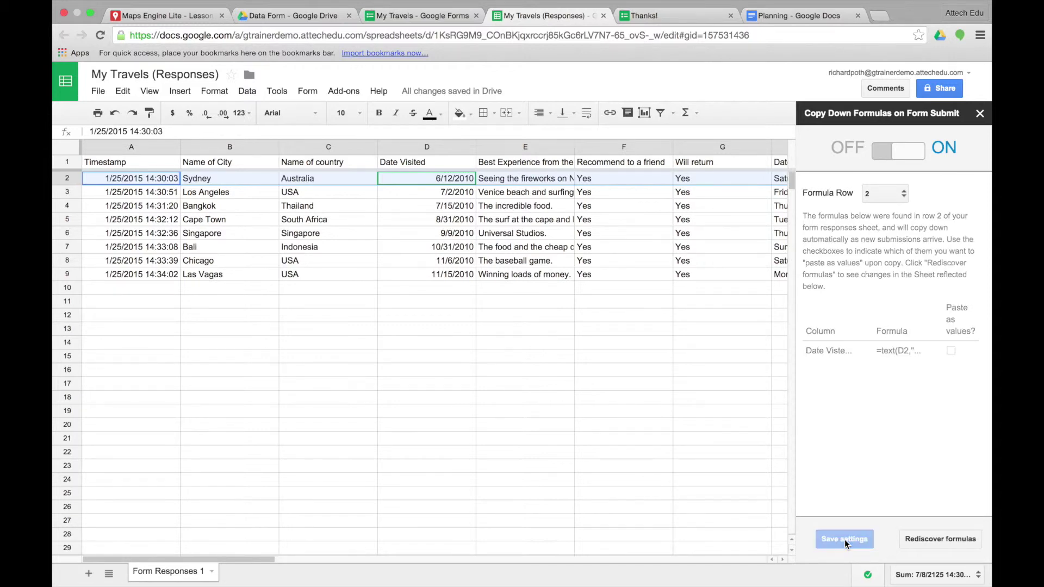
pyautogui.click(979, 115)
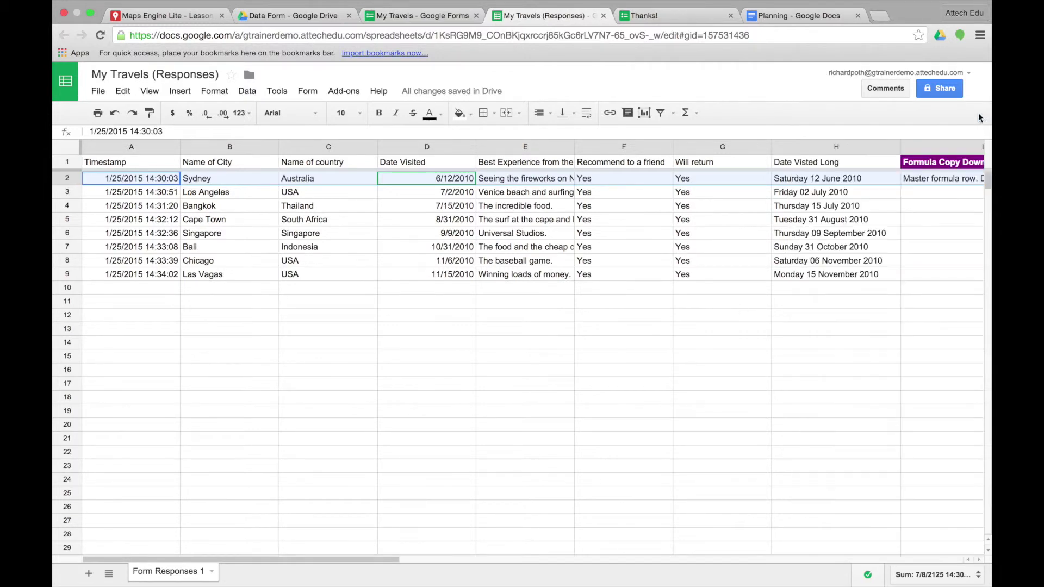
pyautogui.click(66, 288)
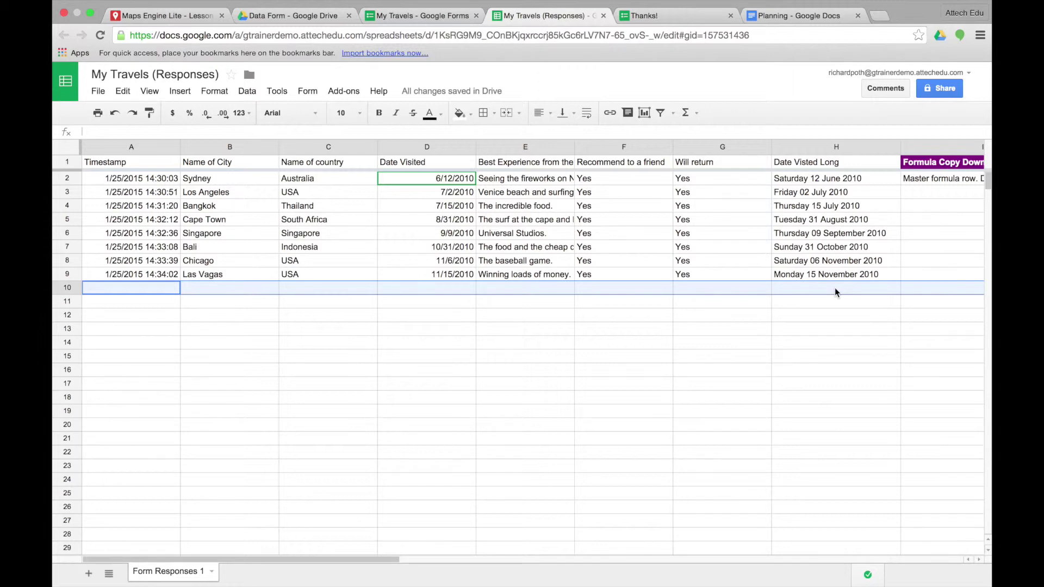
# Start another form response with Berlin, Germany, 05/05/2010 and 'The Berlin Wall.'.
pyautogui.click(673, 19)
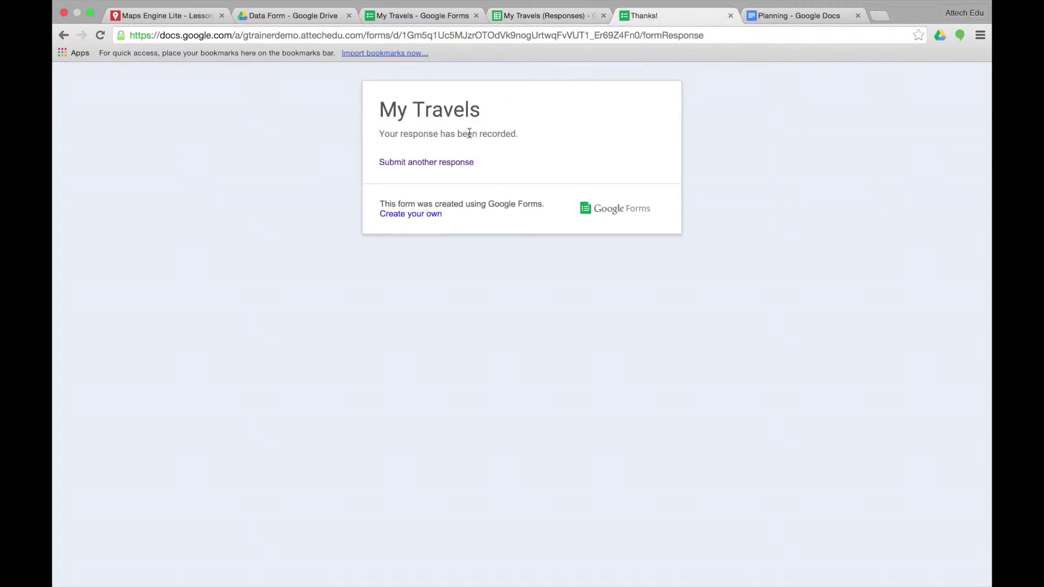
pyautogui.click(434, 163)
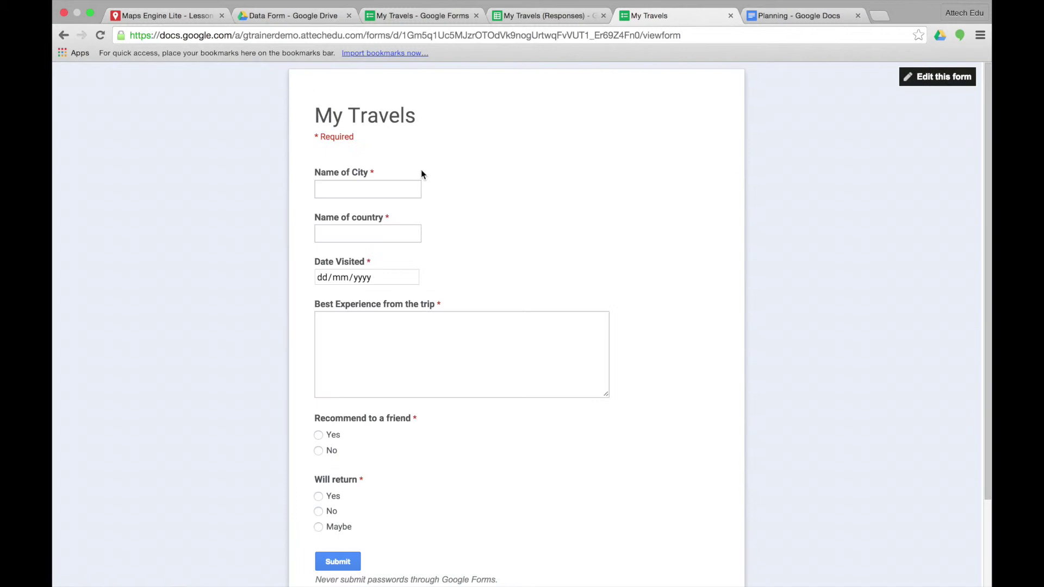
pyautogui.click(419, 189)
pyautogui.write('Berlin')
pyautogui.press('Tab')
pyautogui.write('Germany')
pyautogui.press('Tab')
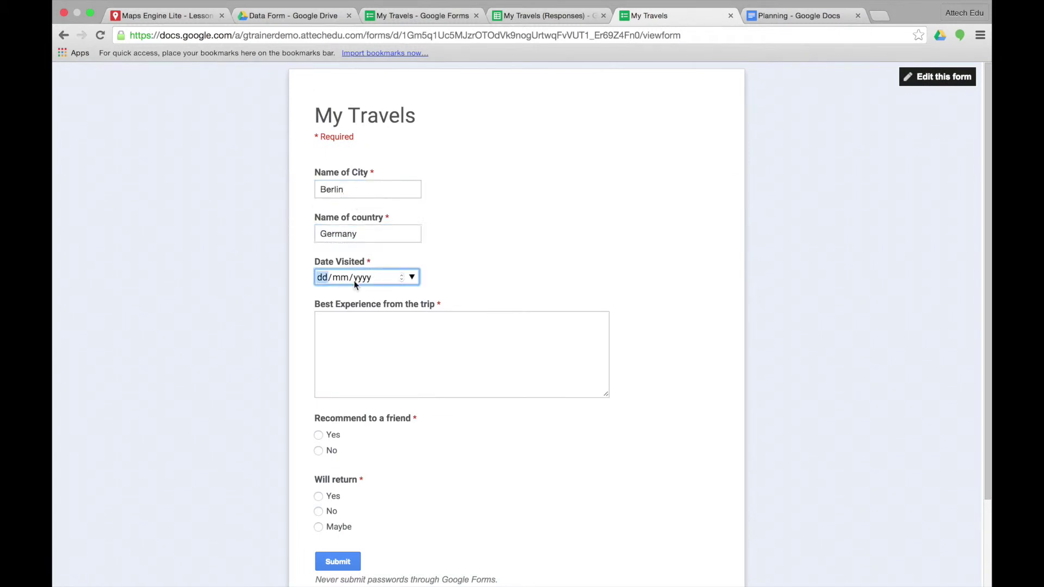
pyautogui.write('05052010')
pyautogui.press('Tab')
pyautogui.write('The Berlin')
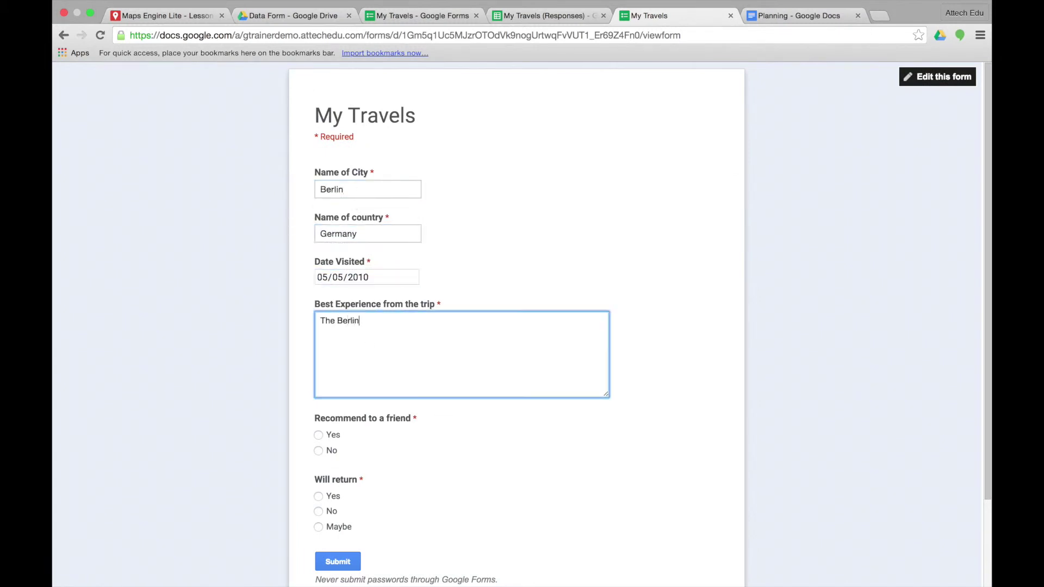
pyautogui.write(' Wall.')
# Answer Yes to recommending and returning, then submit the response.
pyautogui.click(318, 435)
pyautogui.click(318, 496)
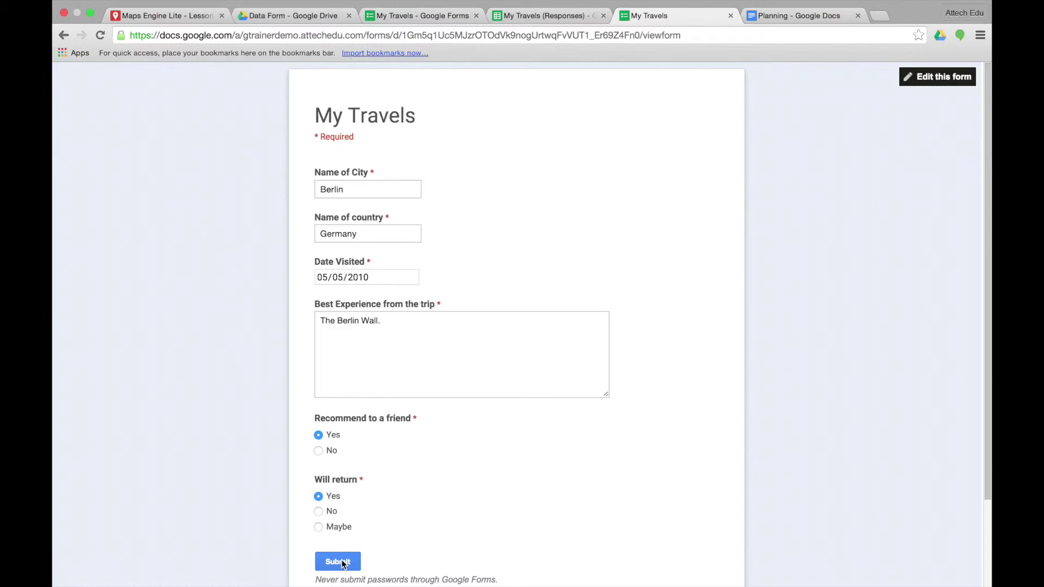
pyautogui.click(338, 562)
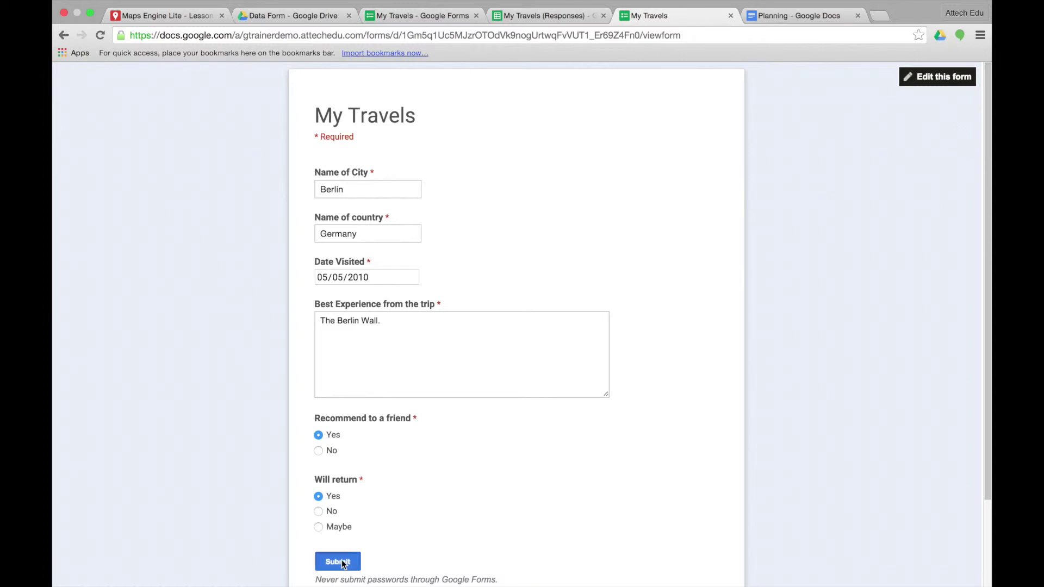
pyautogui.click(544, 16)
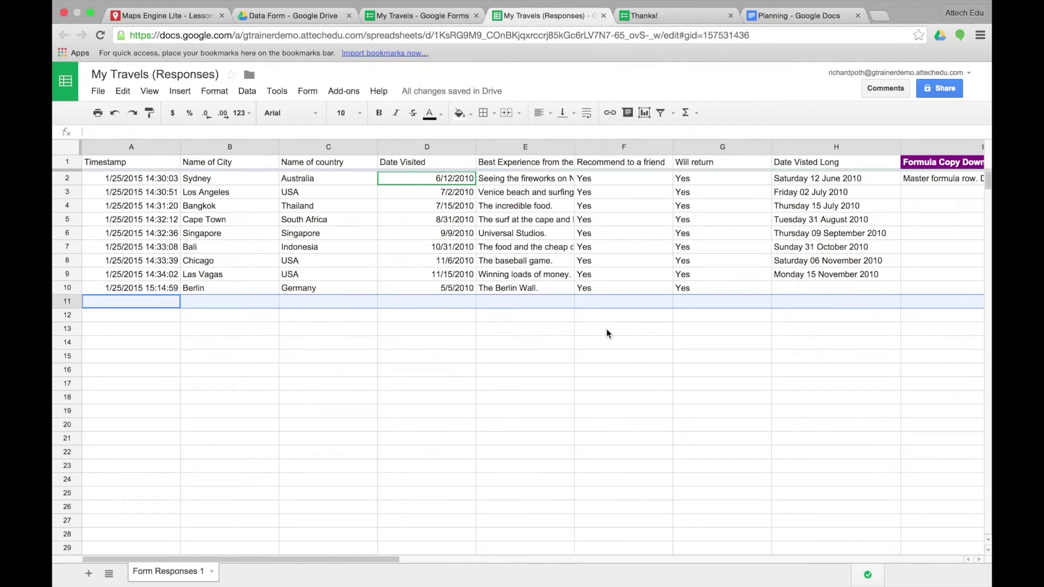
# Check that H10 in the Berlin row shows Wednesday 05 May 2010.
pyautogui.scroll(-1, 689, 525)
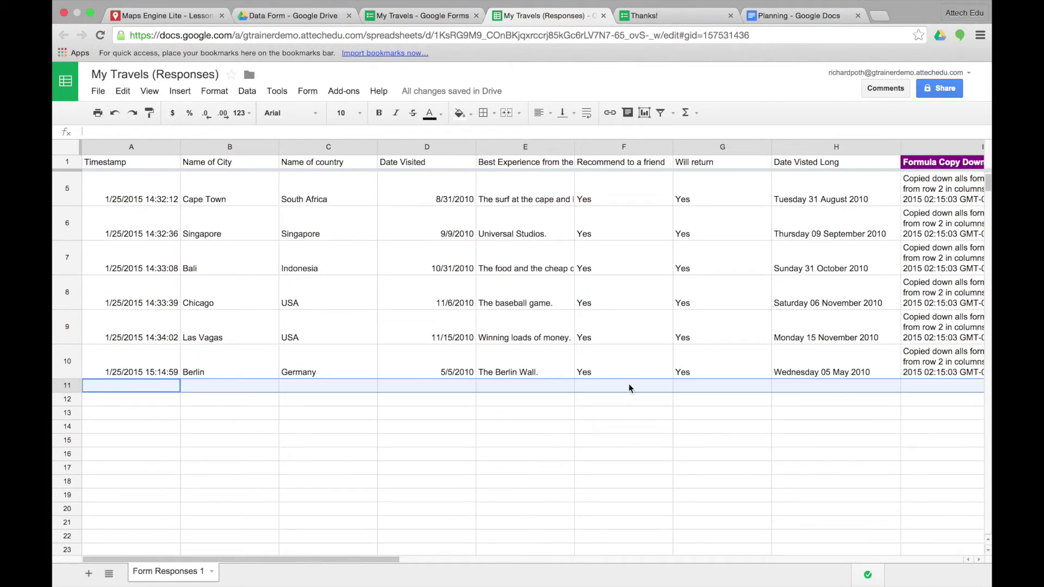
pyautogui.click(74, 360)
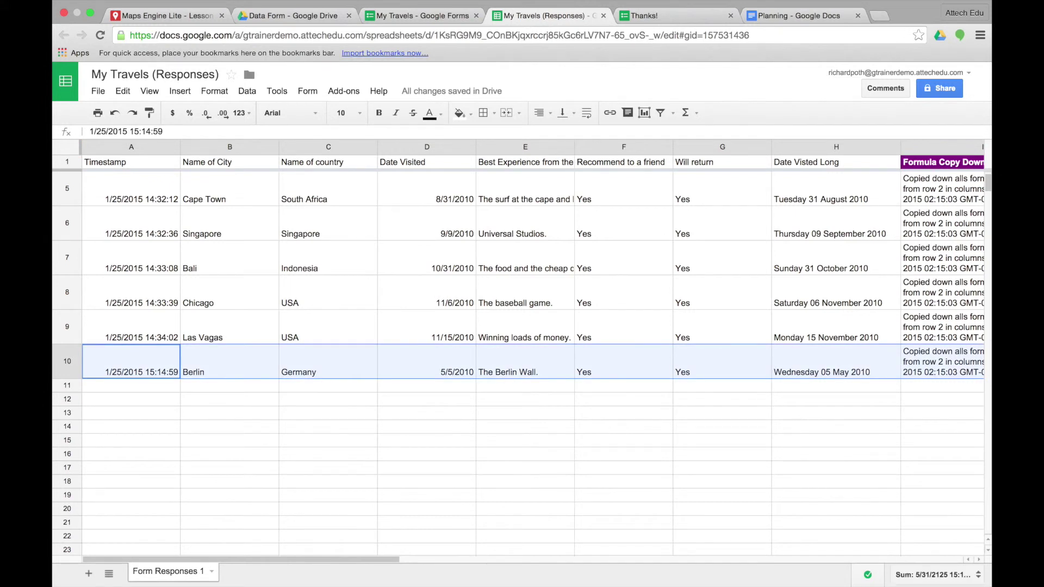
pyautogui.click(327, 378)
pyautogui.press('Right')
pyautogui.press('Right')
pyautogui.press('Right')
pyautogui.press('Right')
pyautogui.press('Right')
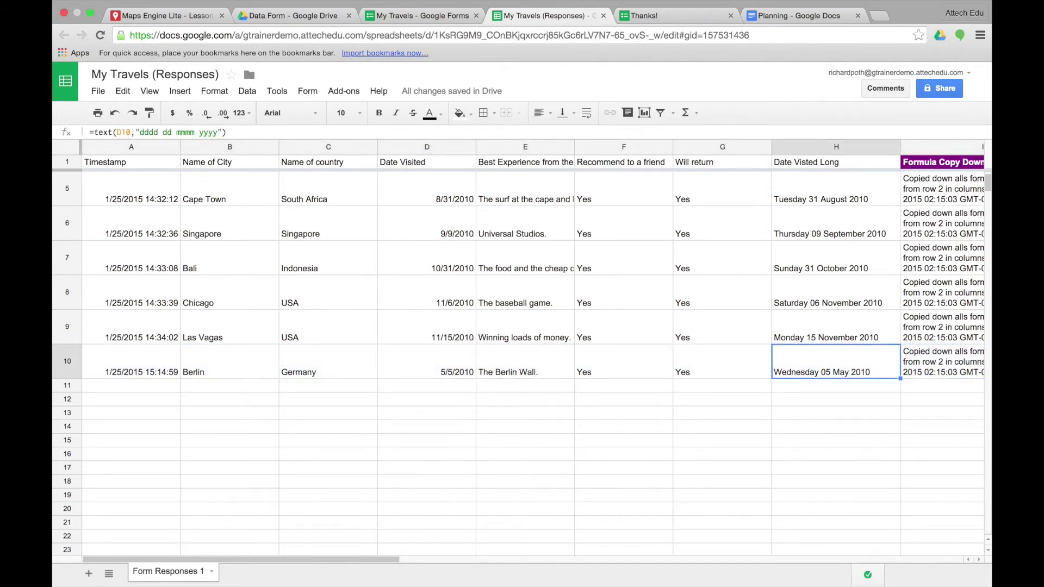